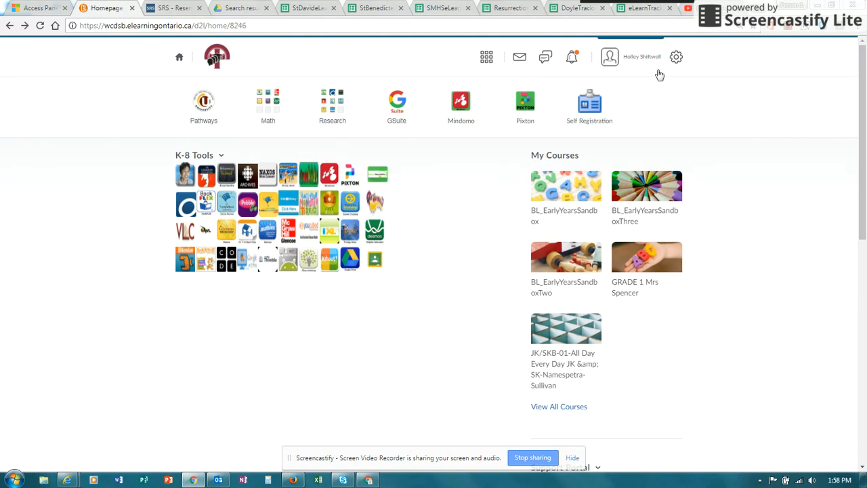
Step: Open My Portfolio from the account options and open the evidence for the BL_EarlyYearsSandbox course
{"action": "left_click", "coordinate": [652, 61]}
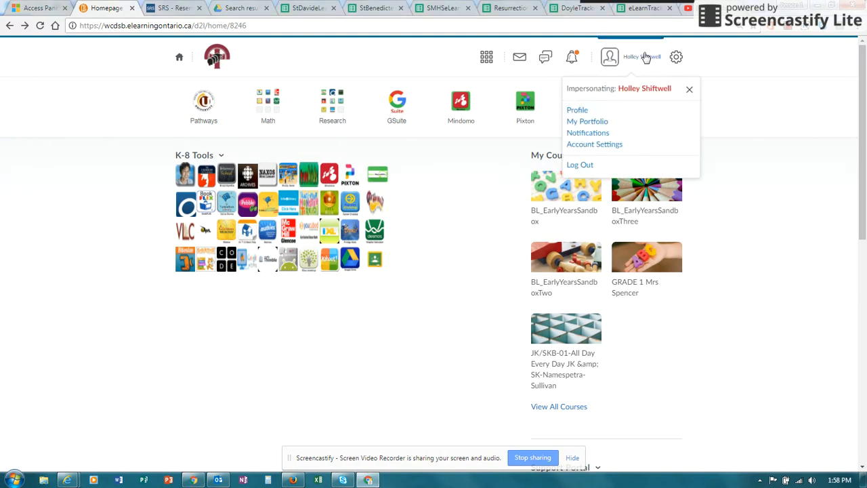
{"action": "left_click", "coordinate": [588, 126]}
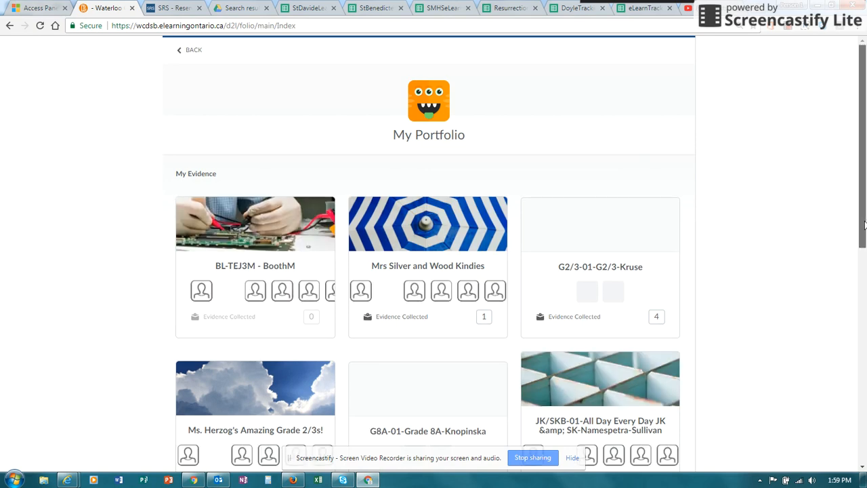
{"action": "scroll", "coordinate": [853, 313], "scroll_direction": "down", "scroll_amount": 3}
{"action": "scroll", "coordinate": [850, 325], "scroll_direction": "down", "scroll_amount": 3}
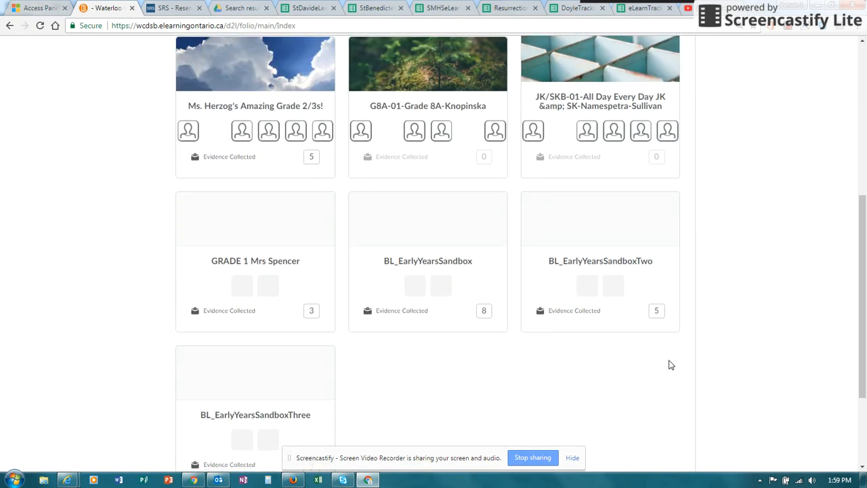
{"action": "left_click", "coordinate": [413, 255]}
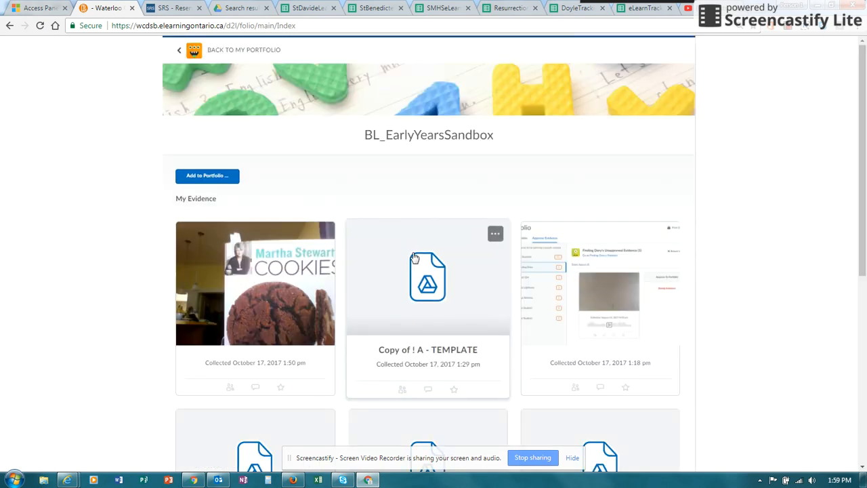
Step: Open the untitled cookie book photo collected at 1:50 pm, title it "Great baking book" and save the title
{"action": "left_click_drag", "start_coordinate": [864, 178], "coordinate": [856, 224]}
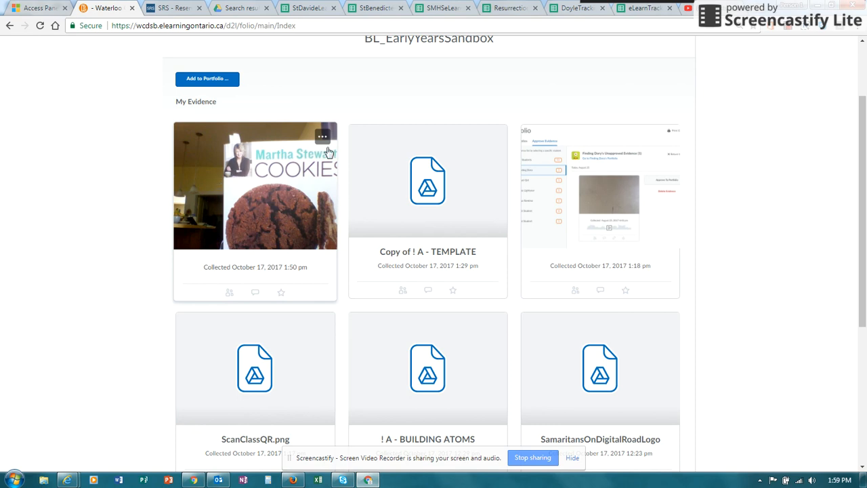
{"action": "left_click", "coordinate": [268, 174]}
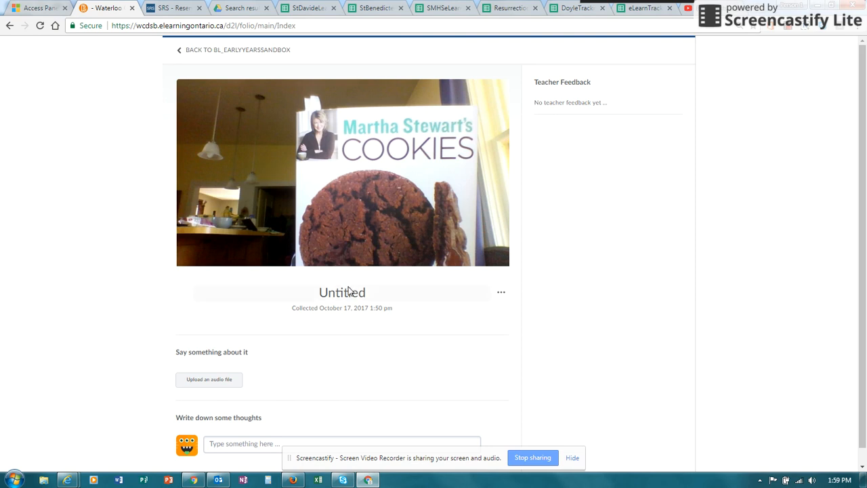
{"action": "left_click", "coordinate": [373, 294]}
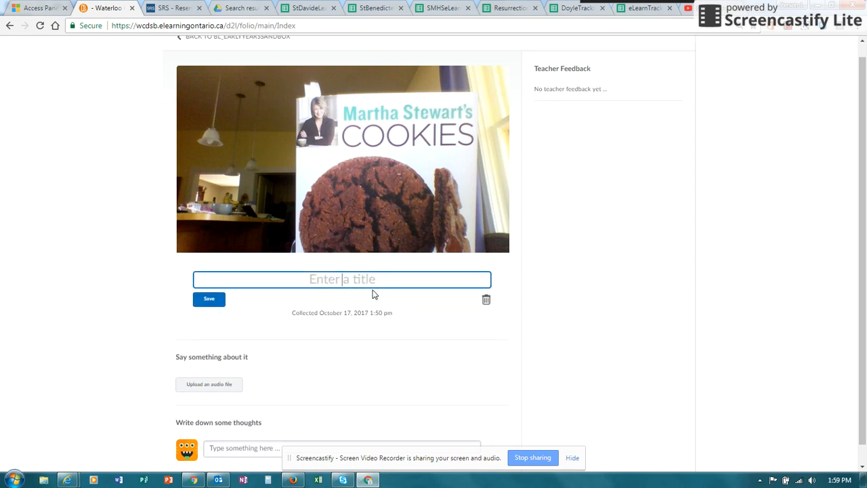
{"action": "type", "text": "Great "}
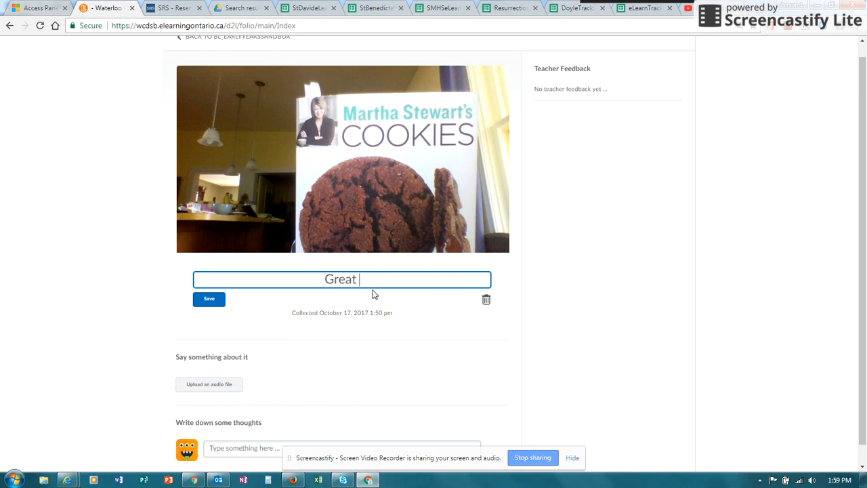
{"action": "type", "text": "baking book"}
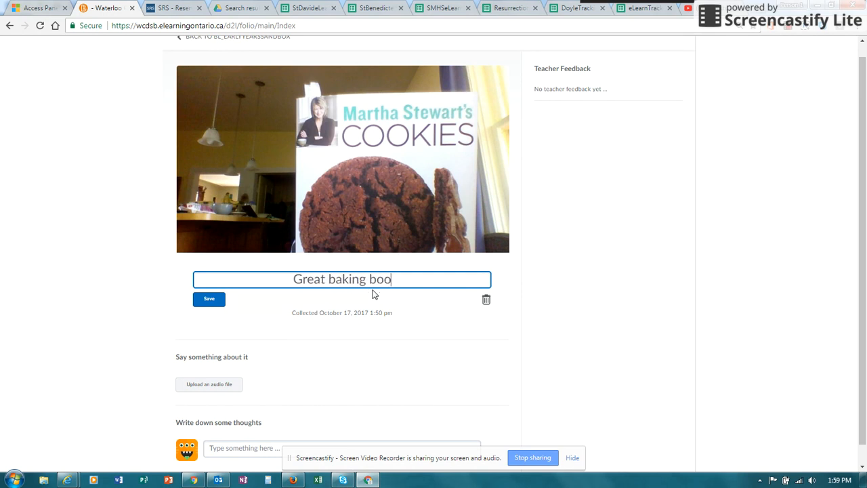
{"action": "left_click", "coordinate": [220, 298]}
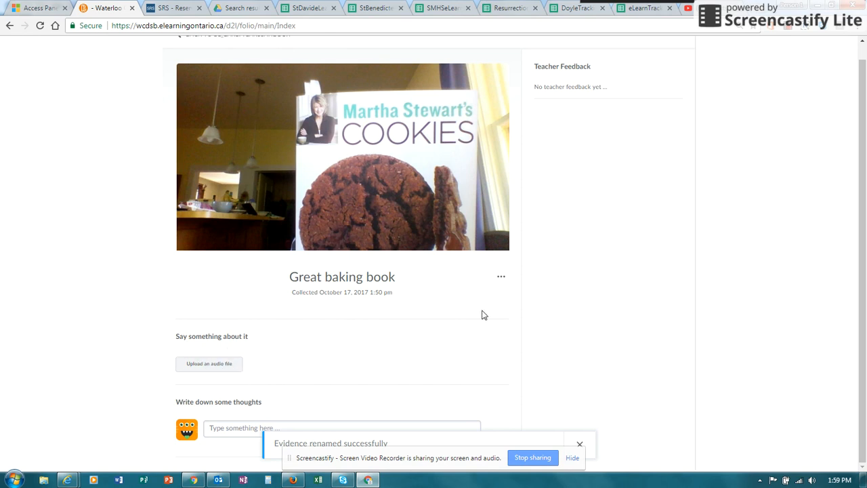
Step: Begin the written thoughts with "This is a baking book about cookies of all kinds. It is an in depth coverage of the topic of"
{"action": "left_click", "coordinate": [233, 429]}
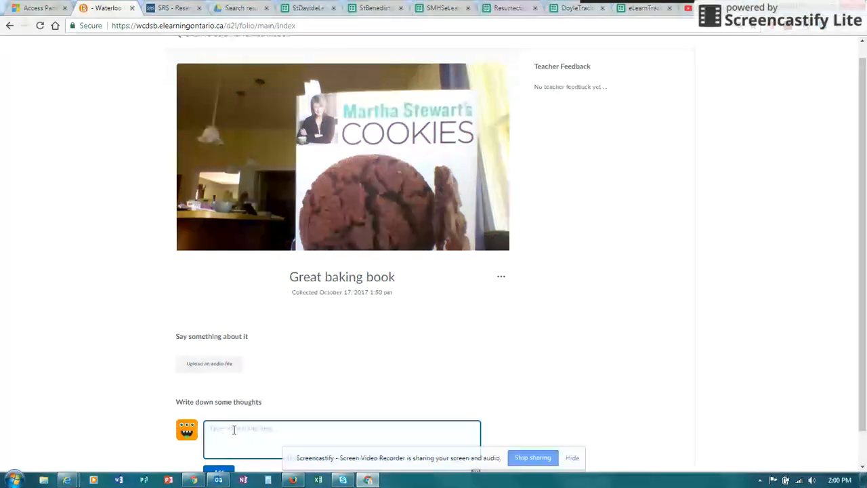
{"action": "type", "text": "This is"}
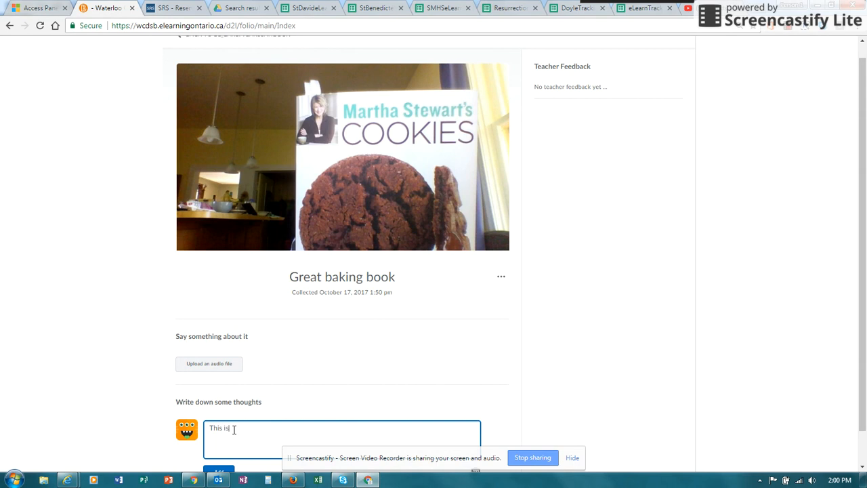
{"action": "type", "text": " a baking book about cookies of a"}
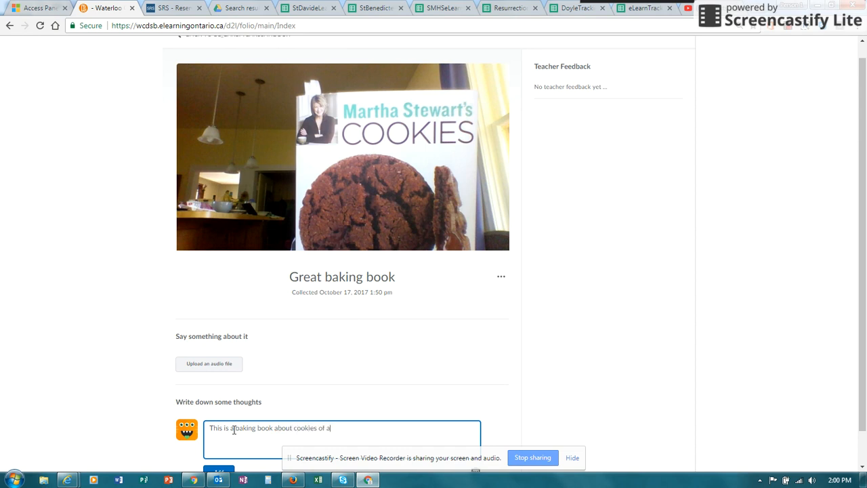
{"action": "type", "text": "ll kinds.  It is an in ded"}
{"action": "type", "text": "th coverage of the topic of"}
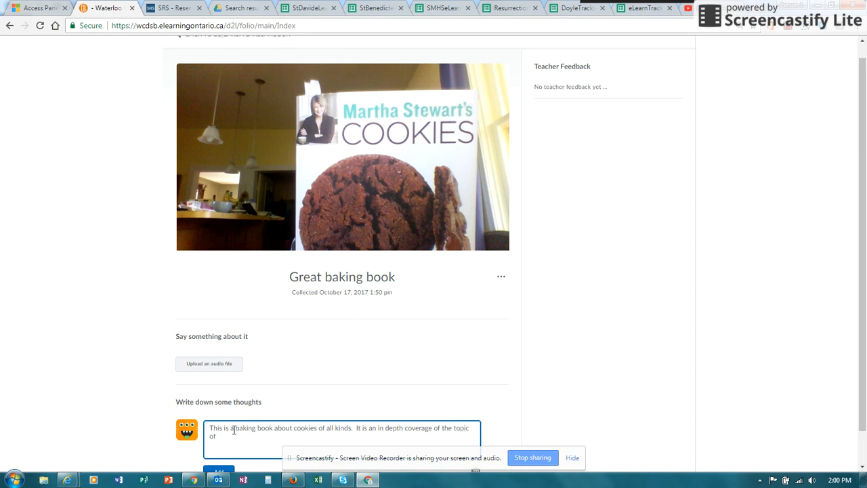
Step: Continue the reflection with "baking cookies. Baking is a favourite hobby of mine and I especially recipes that I already know because I have success with them"
{"action": "type", "text": " baking cookies. Baking is a favourite"}
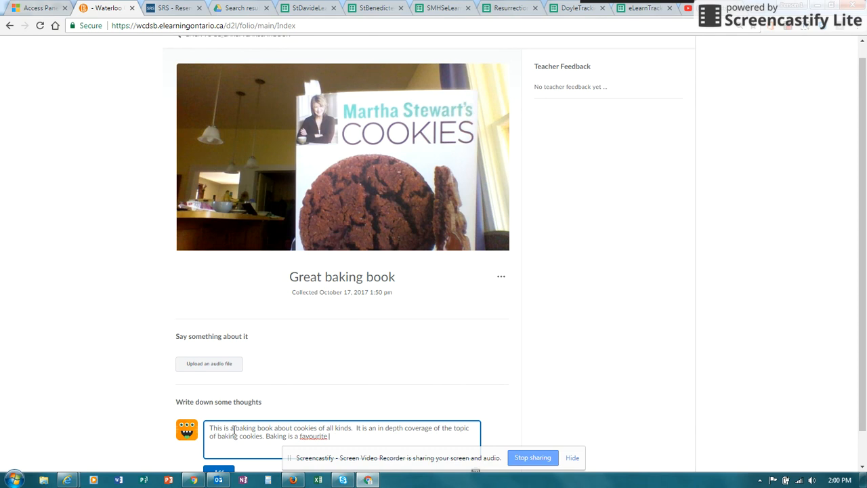
{"action": "type", "text": " hobby"}
{"action": "type", "text": "of mine and I especiall"}
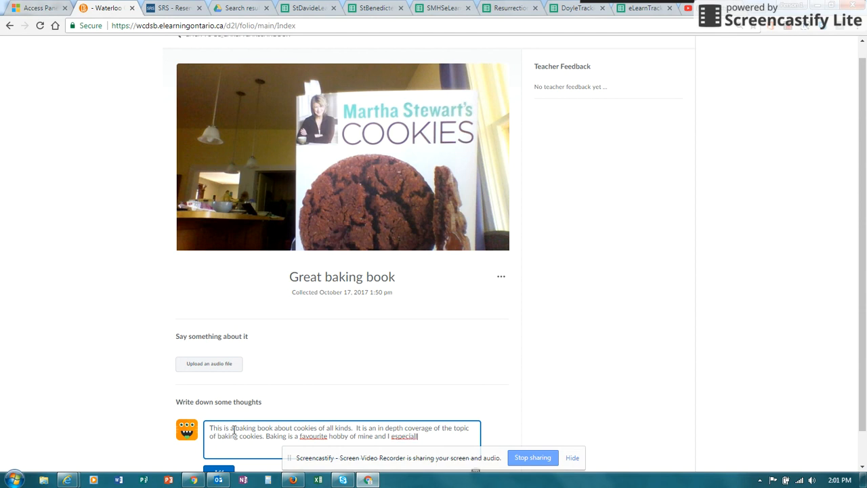
{"action": "type", "text": "y recipes that I already know"}
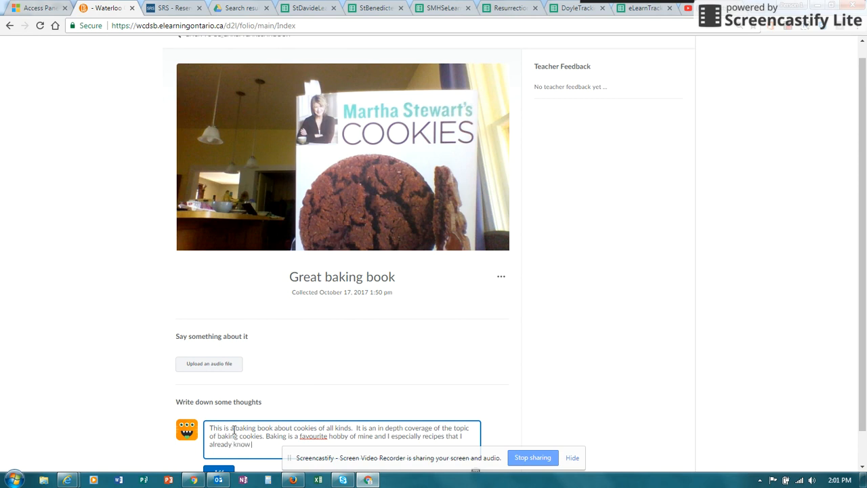
{"action": "type", "text": " because"}
{"action": "type", "text": "I have suc"}
{"action": "type", "text": "ess"}
{"action": "key", "text": "BackSpace"}
{"action": "key", "text": "BackSpace"}
{"action": "key", "text": "BackSpace"}
{"action": "key", "text": "BackSpace"}
{"action": "type", "text": "cess with them and"}
{"action": "key", "text": "BackSpace"}
{"action": "key", "text": "BackSpace"}
{"action": "key", "text": "BackSpace"}
{"action": "key", "text": "BackSpace"}
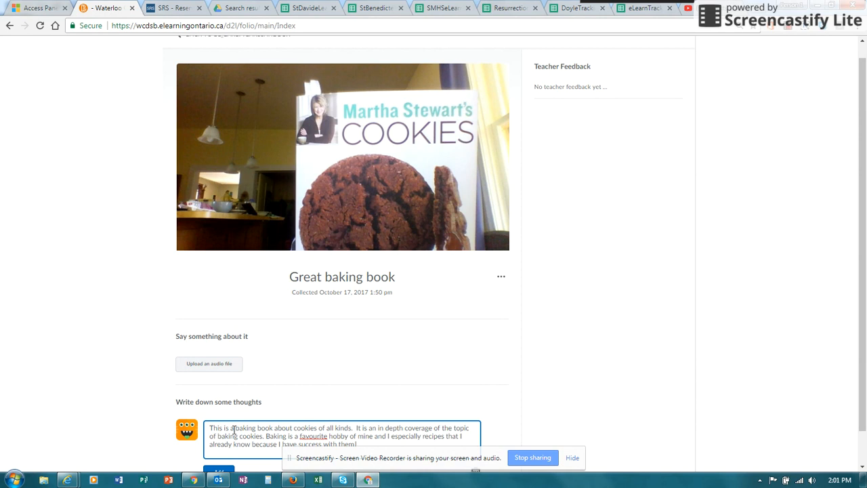
Step: Finish the reflection with the sentence "I like recipes I know." and add it to the evidence
{"action": "type", "text": ".  I like relcipes I know"}
{"action": "left_click_drag", "start_coordinate": [863, 355], "coordinate": [863, 399]}
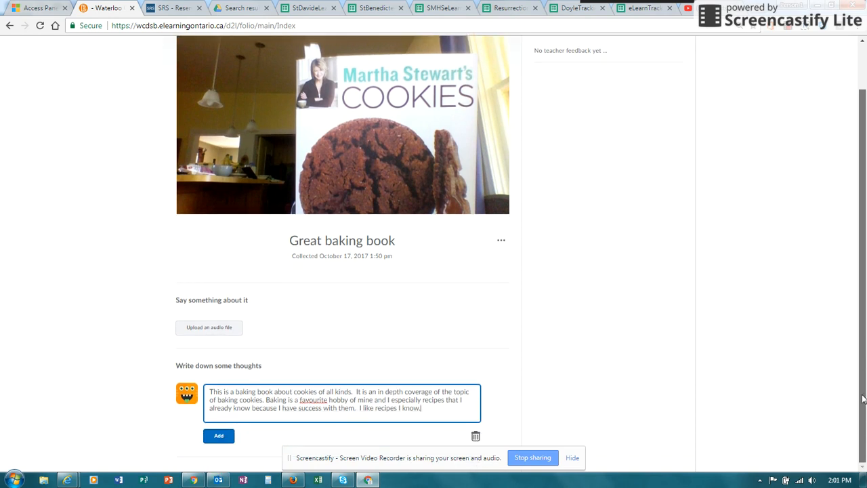
{"action": "left_click", "coordinate": [218, 438]}
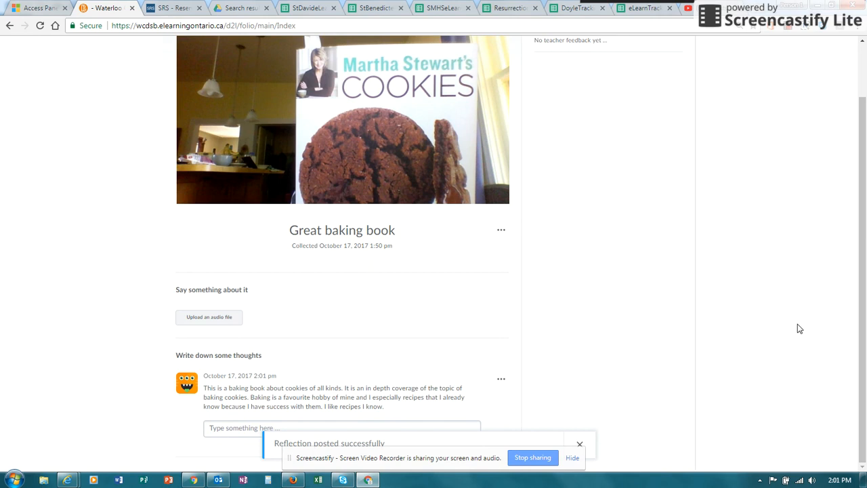
Step: Go back to the course evidence, review the untitled screenshot collected at 1:18 pm and return to the evidence overview
{"action": "left_click_drag", "start_coordinate": [861, 333], "coordinate": [841, 210]}
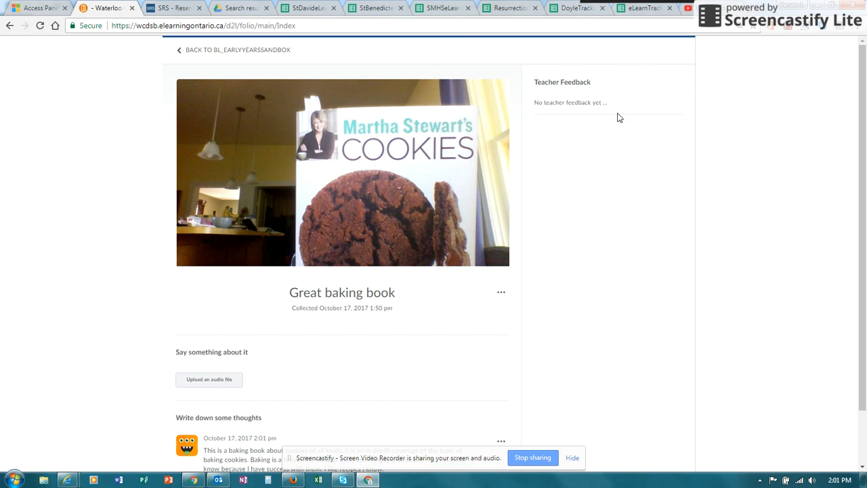
{"action": "left_click", "coordinate": [183, 53]}
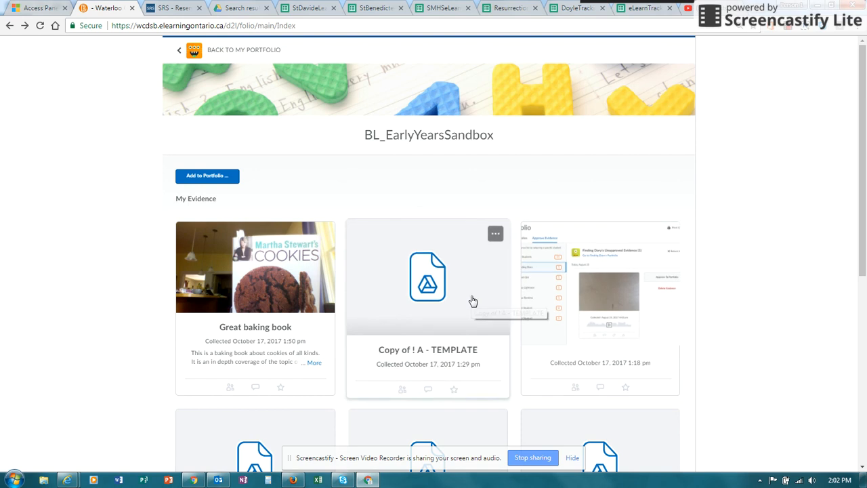
{"action": "left_click", "coordinate": [581, 290]}
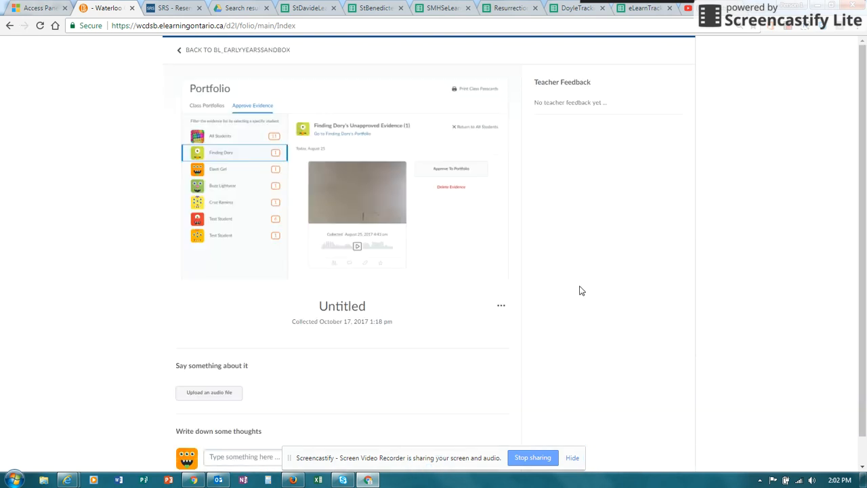
{"action": "scroll", "coordinate": [460, 398], "scroll_direction": "down", "scroll_amount": 1}
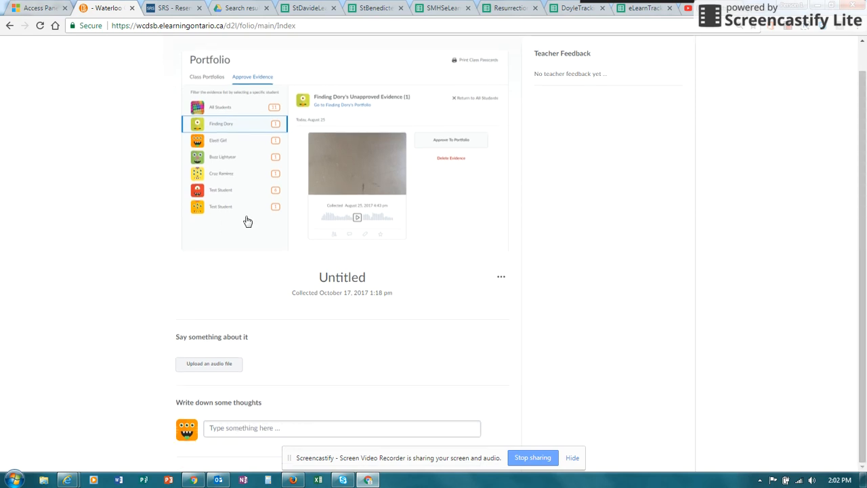
{"action": "scroll", "coordinate": [860, 147], "scroll_direction": "up", "scroll_amount": 1}
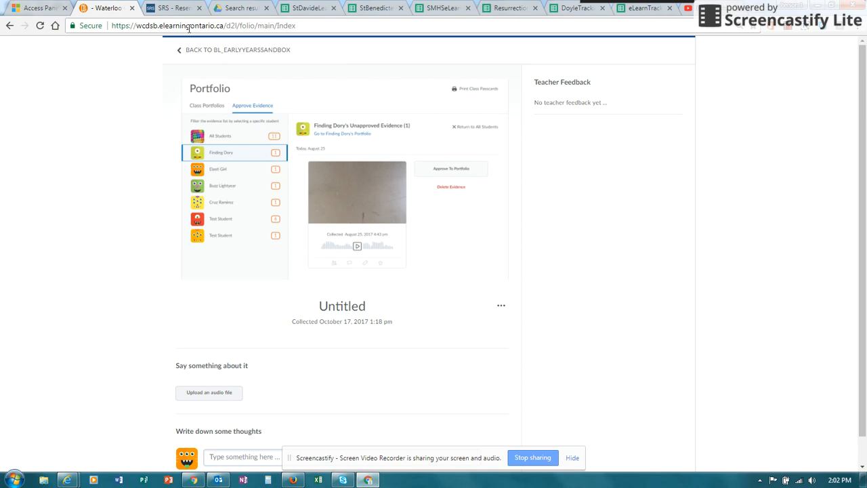
{"action": "left_click", "coordinate": [181, 57]}
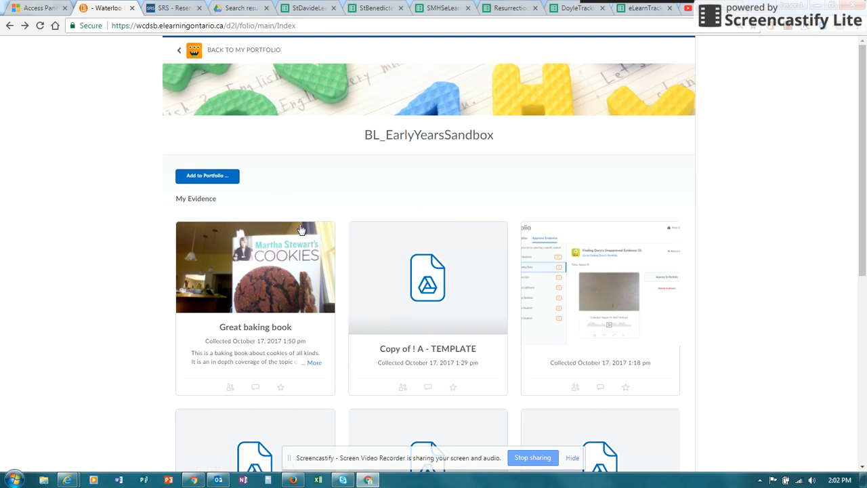
Step: Spotlight the "Great baking book" evidence through its options
{"action": "mouse_move", "coordinate": [320, 236]}
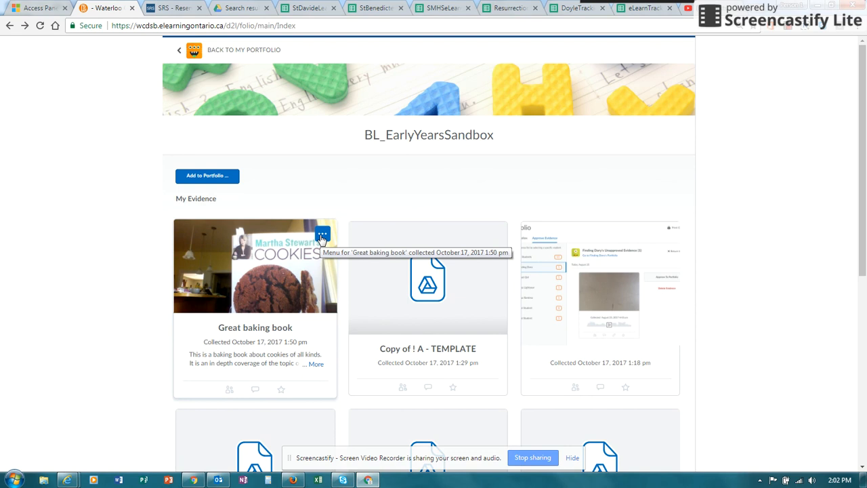
{"action": "left_click", "coordinate": [322, 236]}
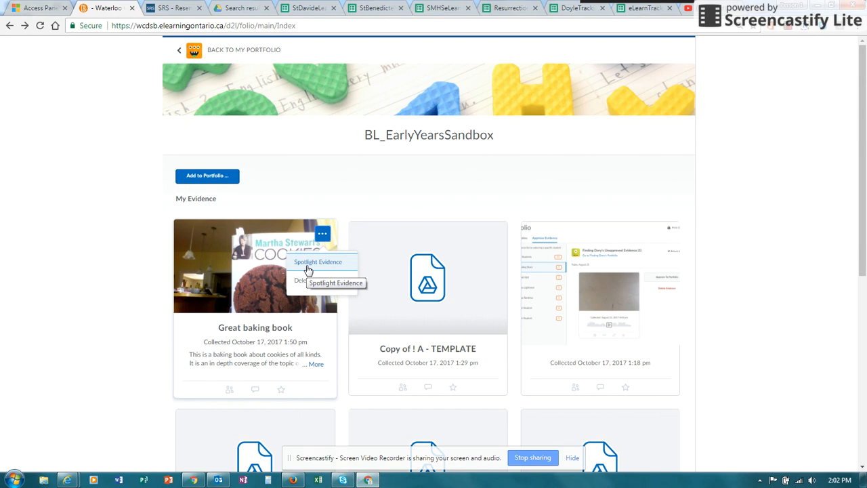
{"action": "left_click", "coordinate": [306, 269]}
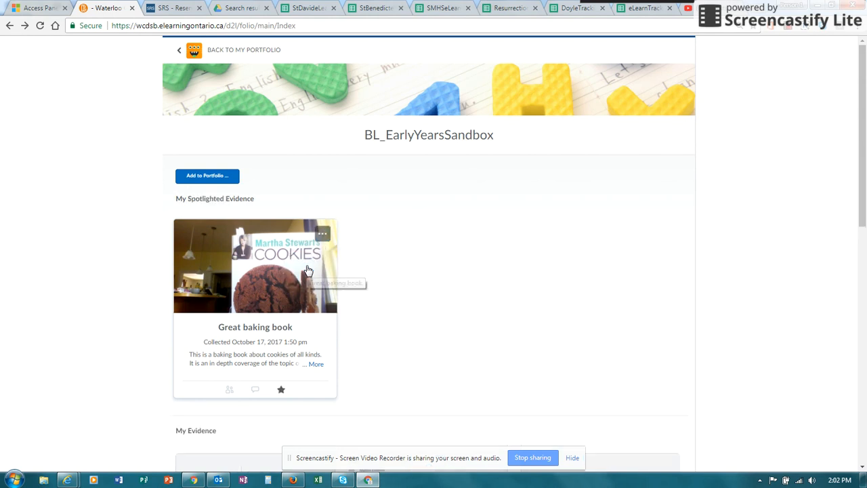
Step: Spotlight the "Capture Your Learning" evidence directly on its card in My Evidence
{"action": "left_click_drag", "start_coordinate": [864, 175], "coordinate": [845, 330]}
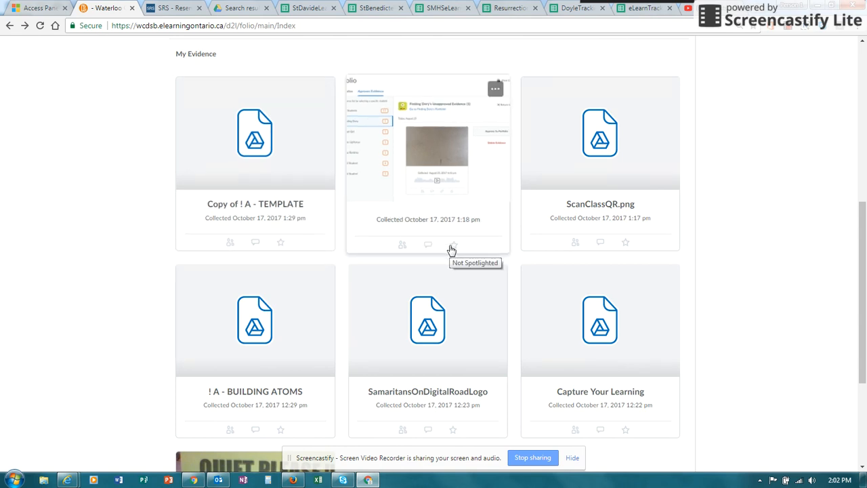
{"action": "left_click", "coordinate": [626, 430]}
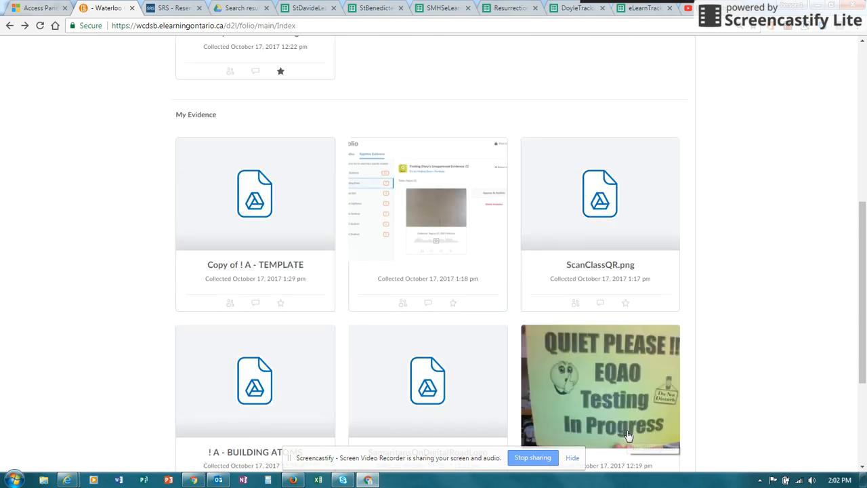
{"action": "scroll", "coordinate": [628, 435], "scroll_direction": "down", "scroll_amount": 1}
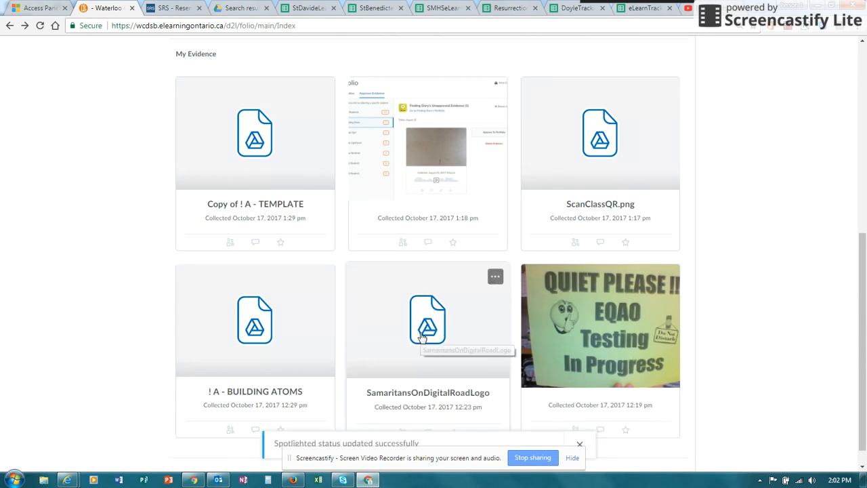
Step: Check the teacher feedback for the spotlighted "Great baking book" evidence, return to the course evidence and reopen the same item
{"action": "left_click_drag", "start_coordinate": [861, 293], "coordinate": [845, 207]}
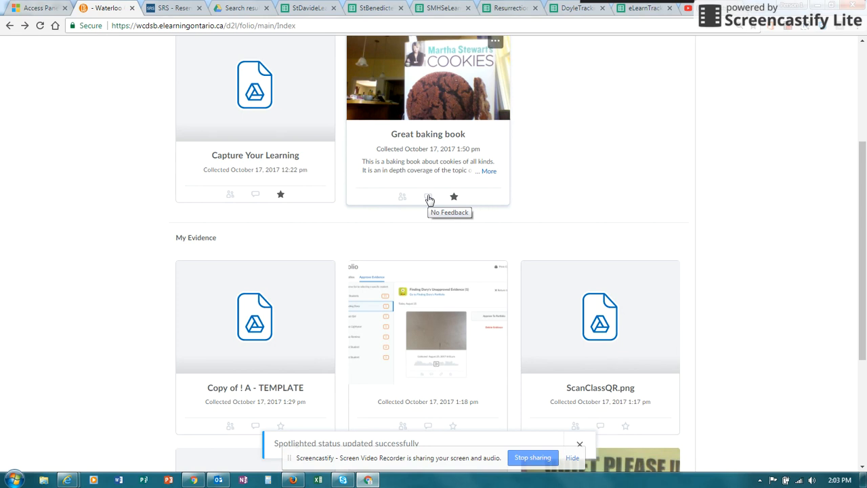
{"action": "left_click", "coordinate": [428, 198]}
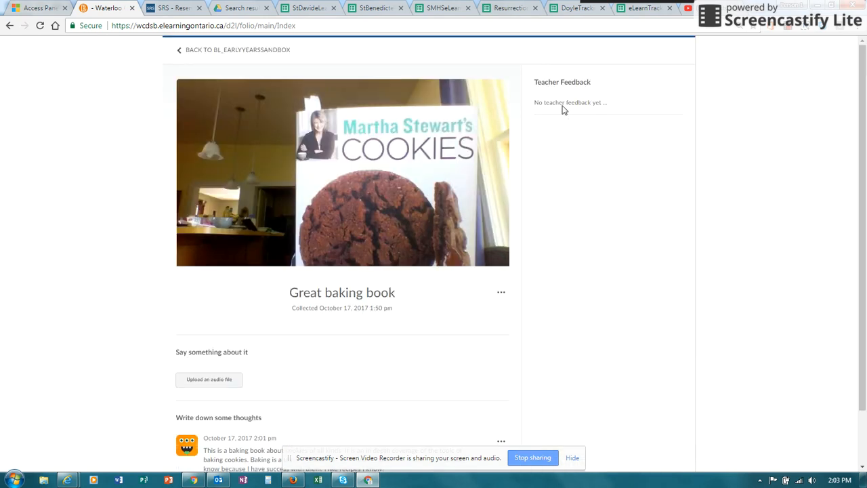
{"action": "left_click", "coordinate": [178, 50]}
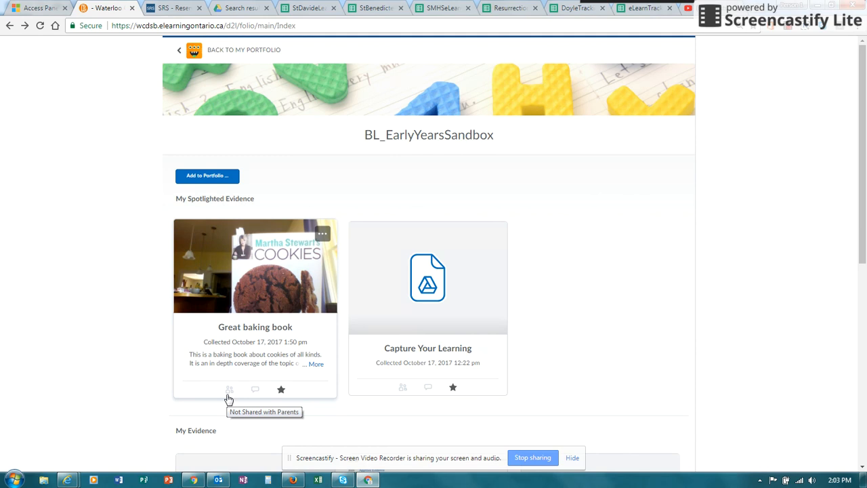
{"action": "left_click", "coordinate": [248, 302]}
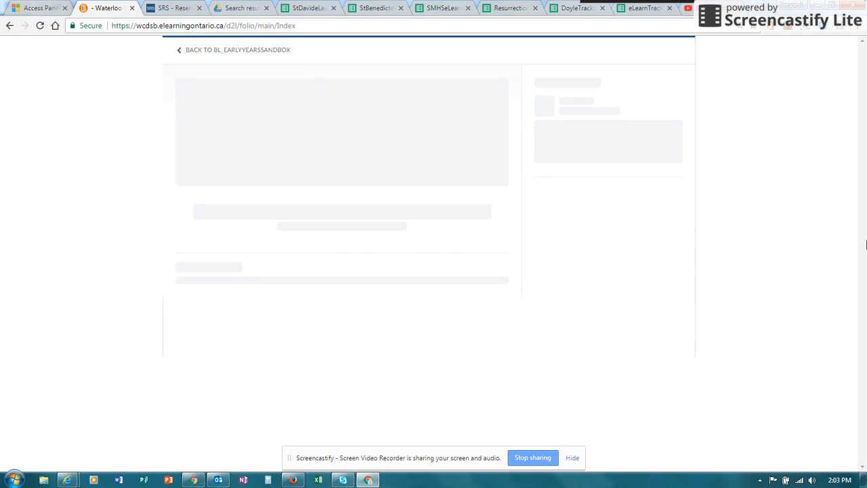